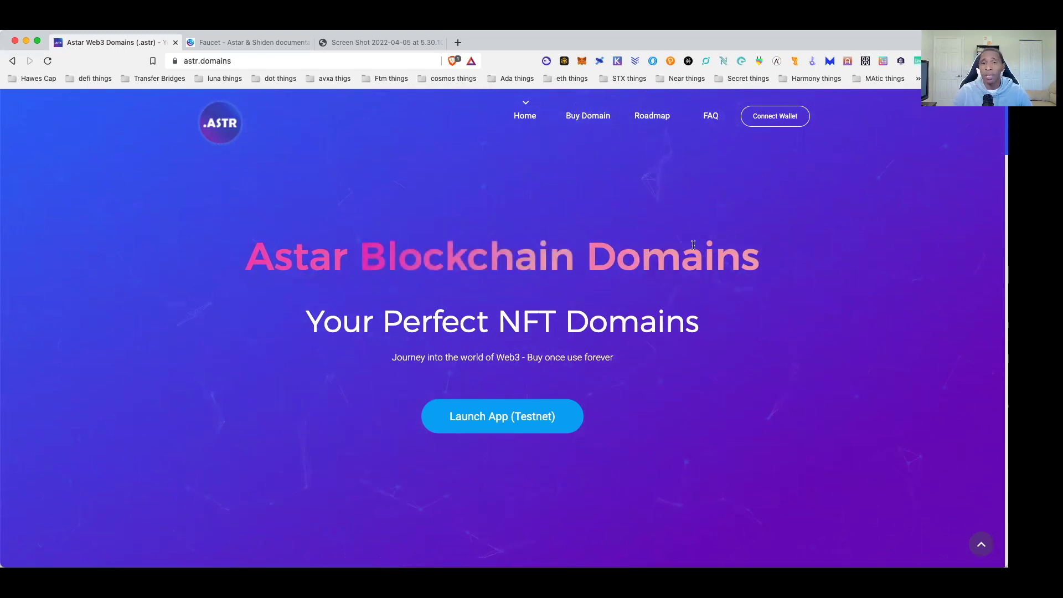
Go to the docs tab and open the Network Details page down to its network table.
{"action": "left_click", "coordinate": [254, 43]}
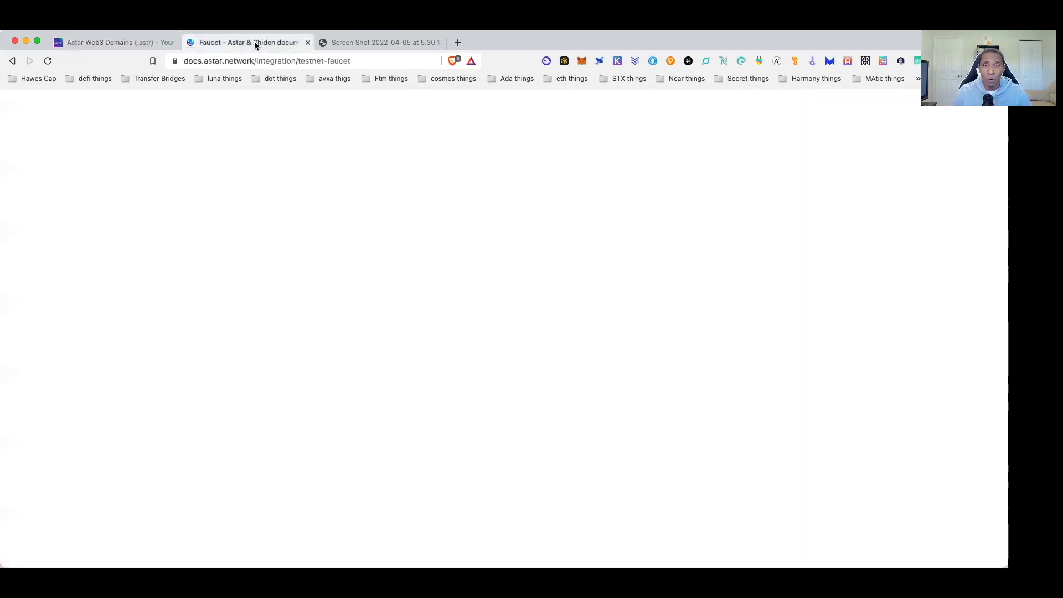
{"action": "left_click", "coordinate": [133, 306]}
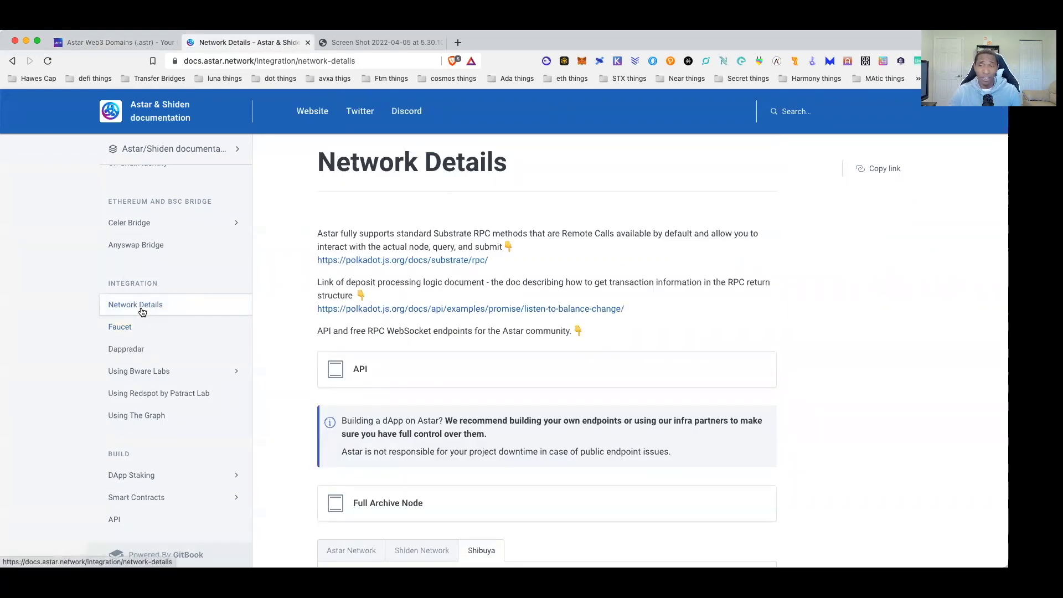
{"action": "scroll", "coordinate": [144, 312], "scroll_direction": "up", "scroll_amount": 10}
{"action": "scroll", "coordinate": [144, 312], "scroll_direction": "down", "scroll_amount": 8}
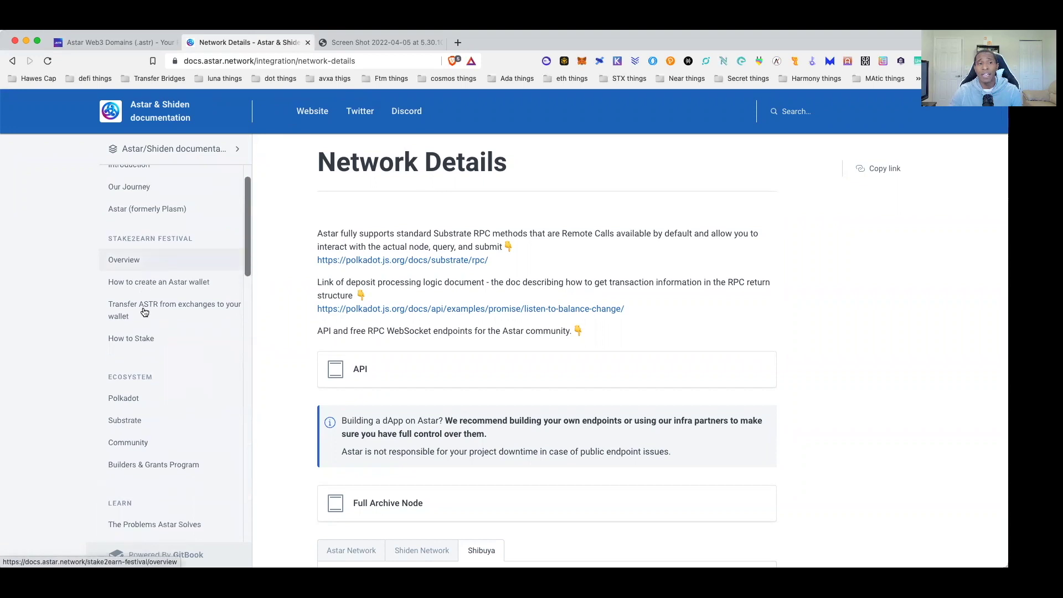
{"action": "scroll", "coordinate": [144, 312], "scroll_direction": "down", "scroll_amount": 4}
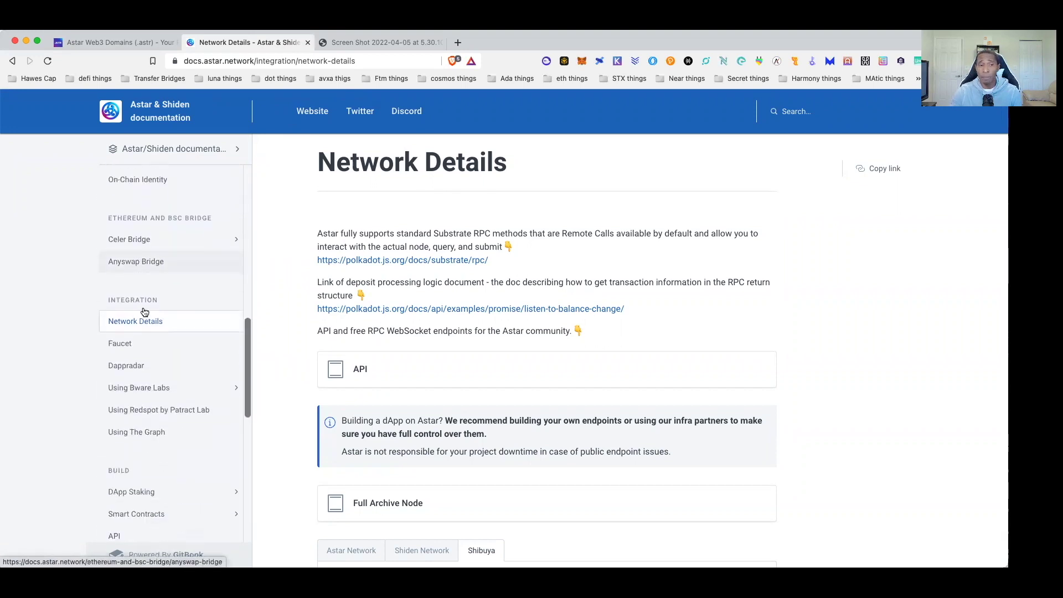
{"action": "scroll", "coordinate": [494, 373], "scroll_direction": "down", "scroll_amount": 10}
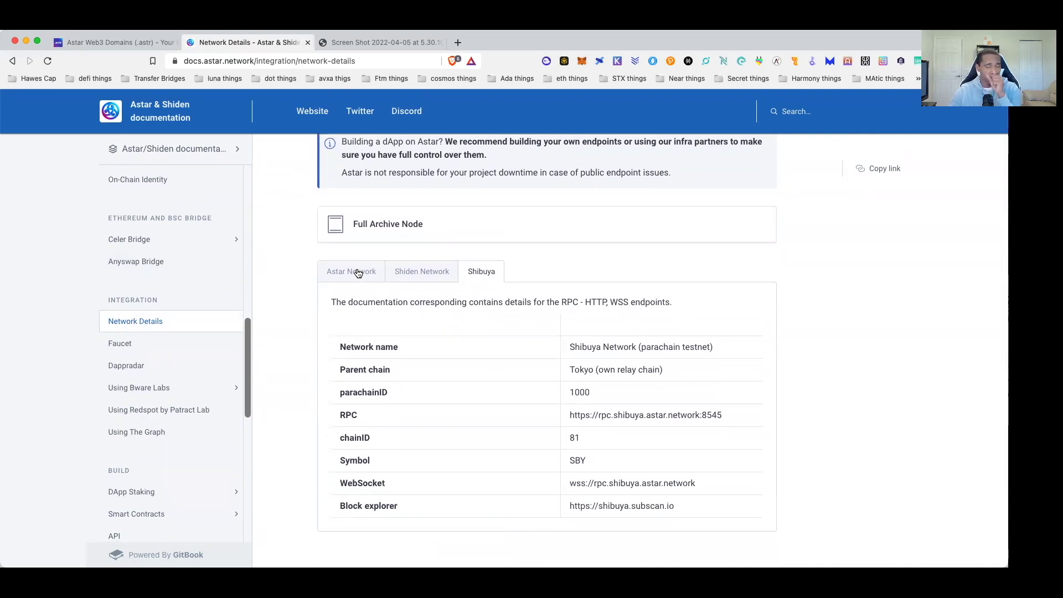
Show Astar, Shiden, then Shibuya connection details: RPC endpoint, chain ID 81, symbol SBY.
{"action": "left_click", "coordinate": [358, 273]}
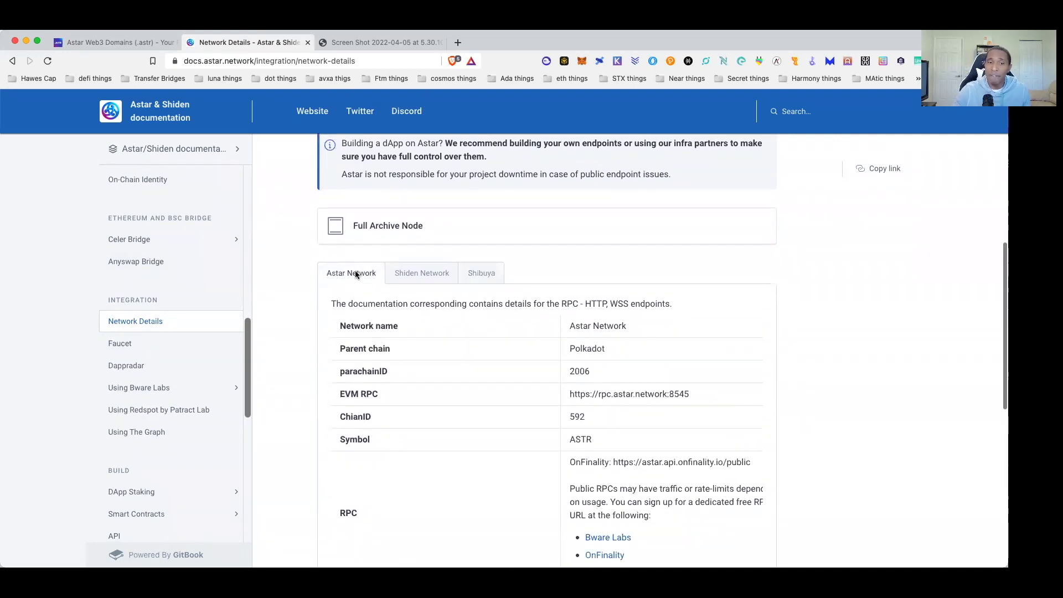
{"action": "left_click", "coordinate": [412, 275]}
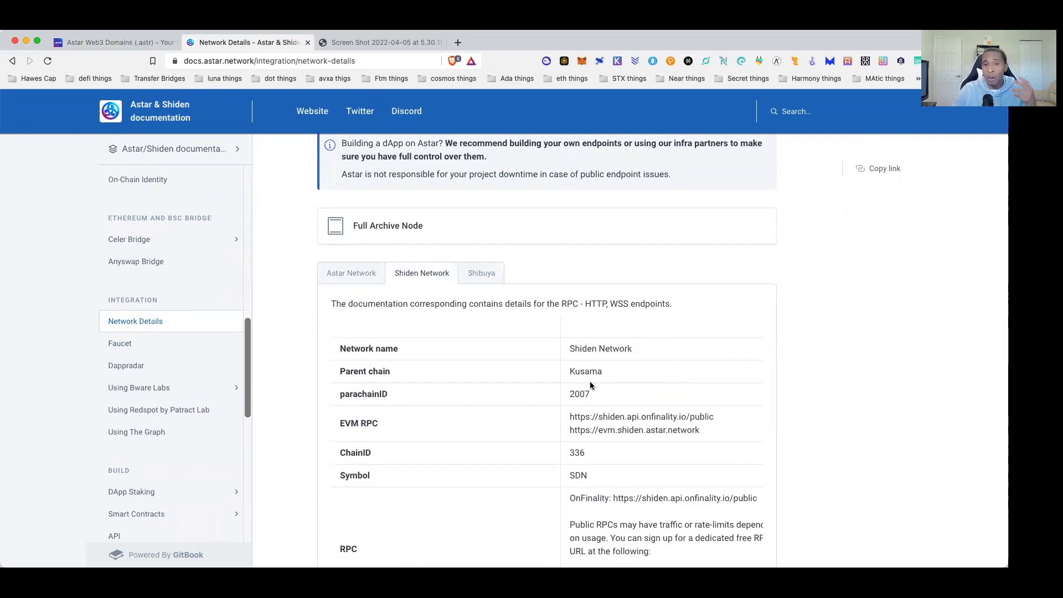
{"action": "left_click", "coordinate": [478, 274]}
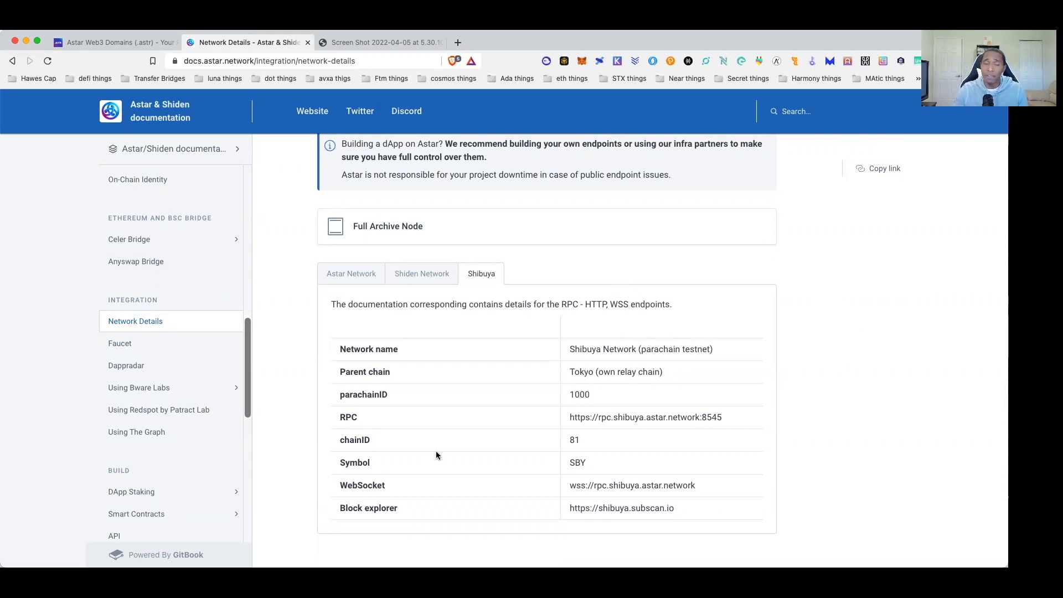
{"action": "left_click", "coordinate": [371, 42]}
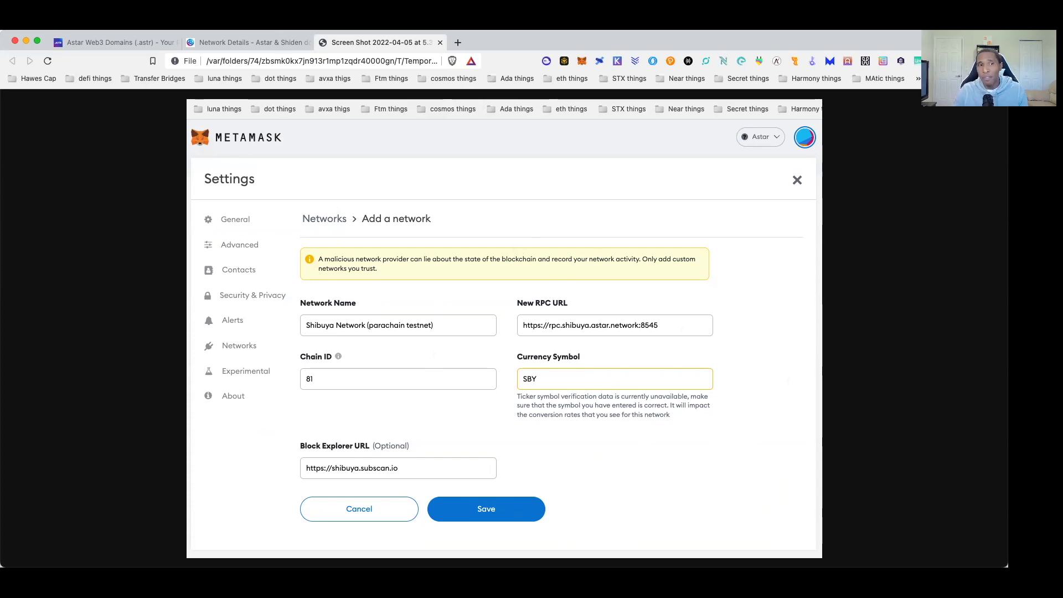
{"action": "left_click", "coordinate": [252, 43]}
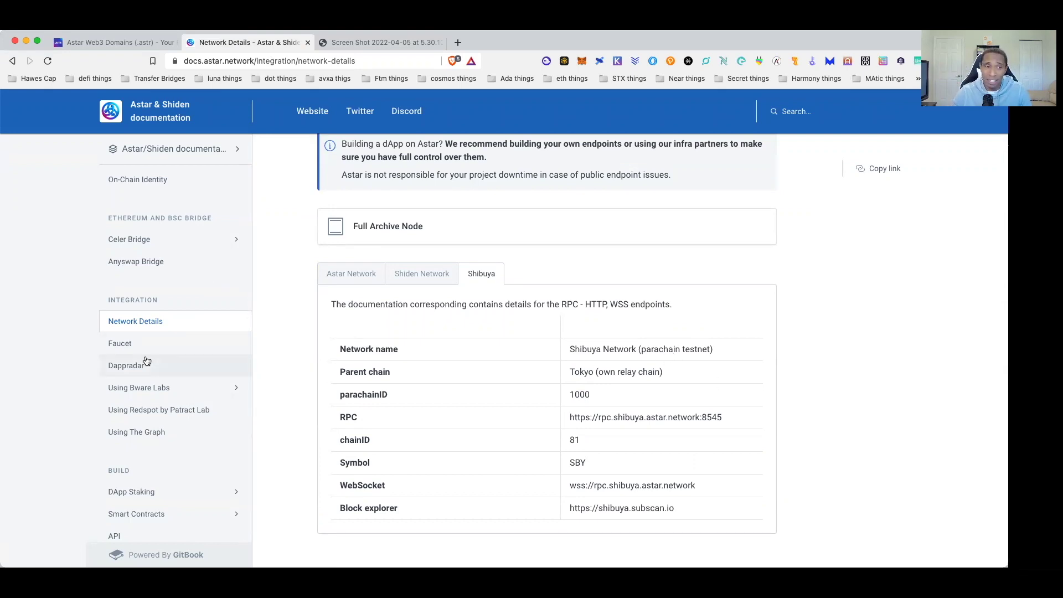
Read the Faucet page's Shibuya Discord drip instructions, then return to the Astar Web3 Domains tab.
{"action": "left_click", "coordinate": [119, 343]}
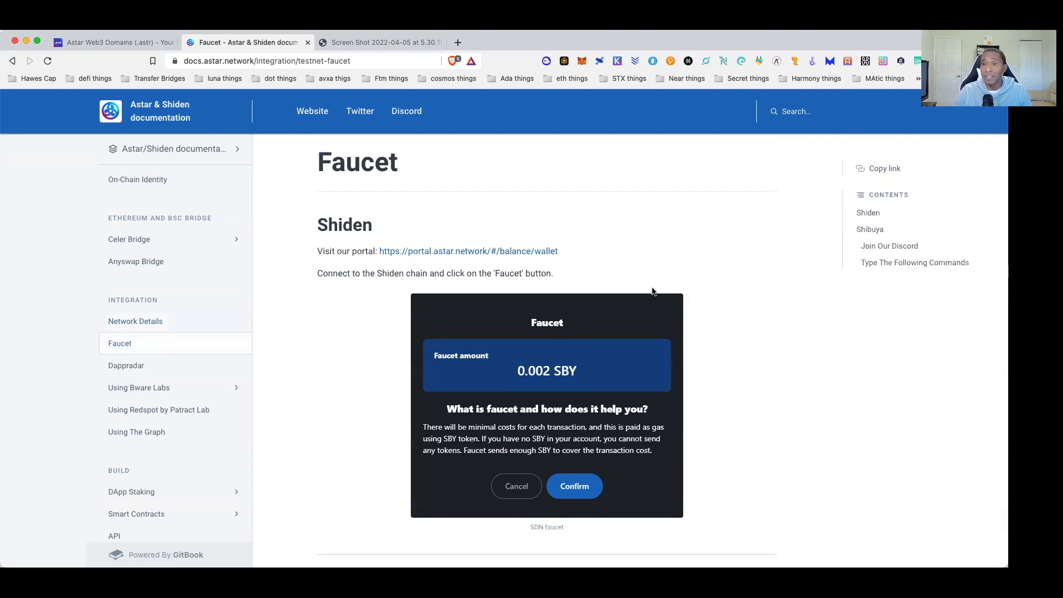
{"action": "scroll", "coordinate": [729, 304], "scroll_direction": "down", "scroll_amount": 5}
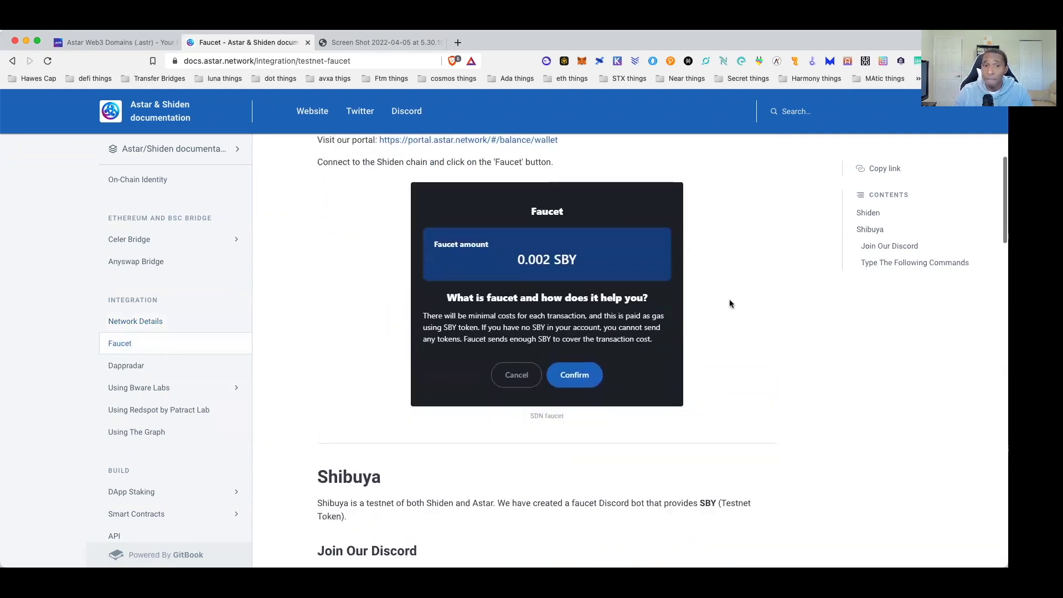
{"action": "scroll", "coordinate": [729, 304], "scroll_direction": "down", "scroll_amount": 5}
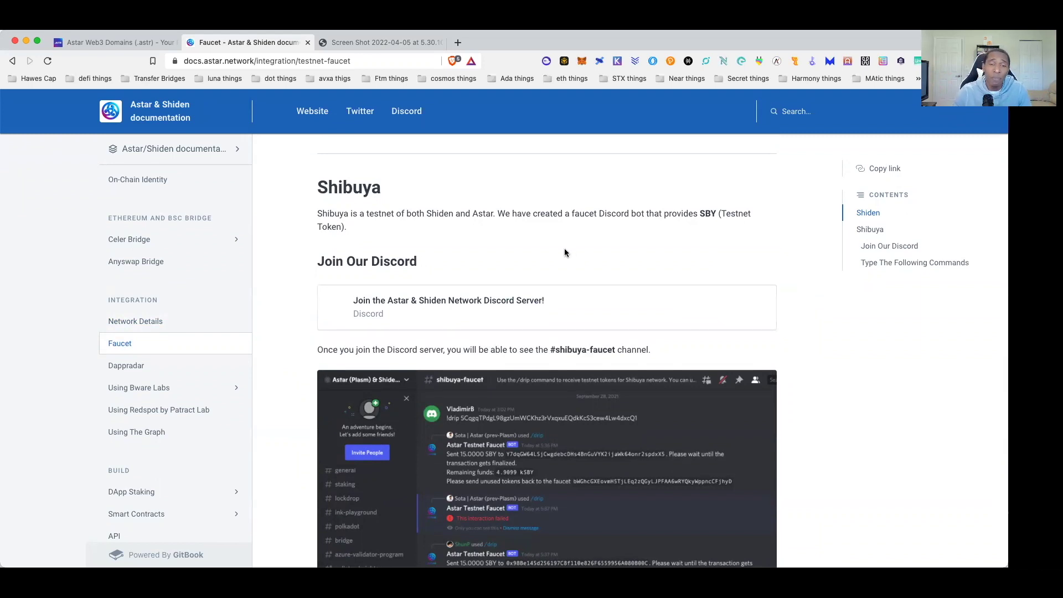
{"action": "scroll", "coordinate": [564, 248], "scroll_direction": "down", "scroll_amount": 2}
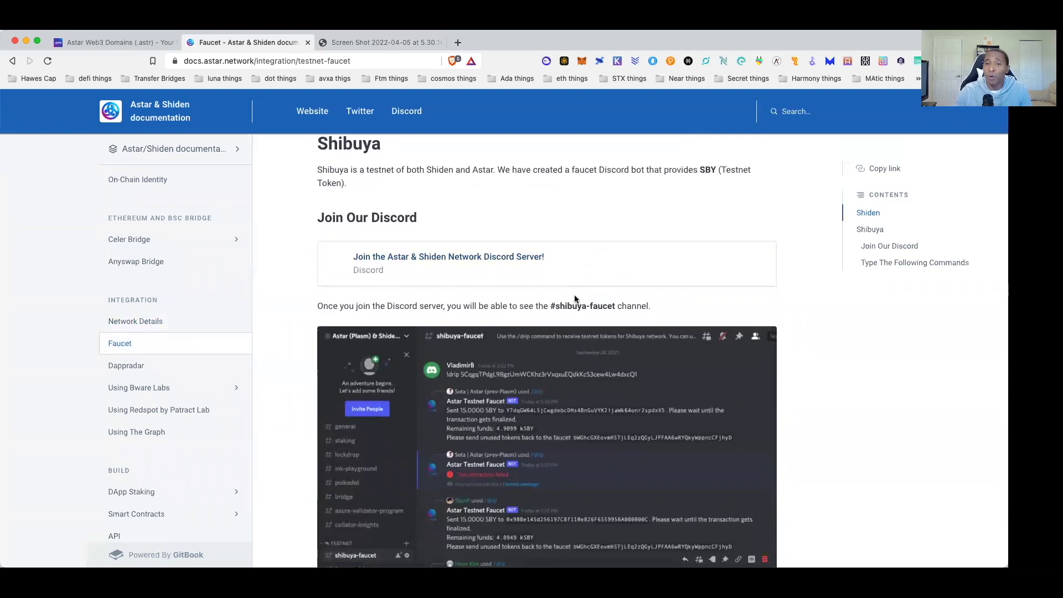
{"action": "scroll", "coordinate": [596, 306], "scroll_direction": "down", "scroll_amount": 5}
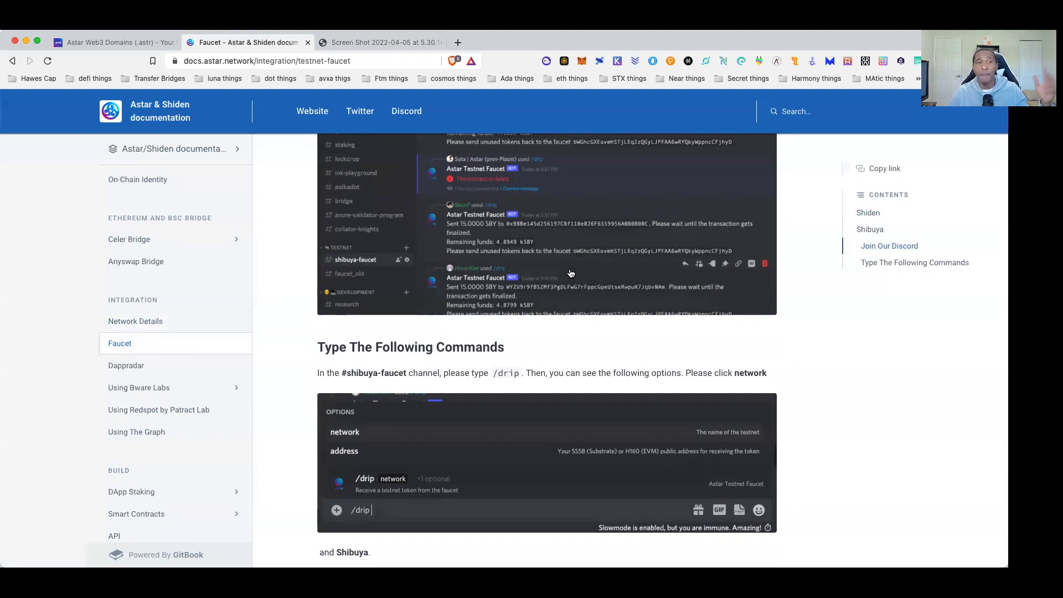
{"action": "left_click", "coordinate": [101, 43]}
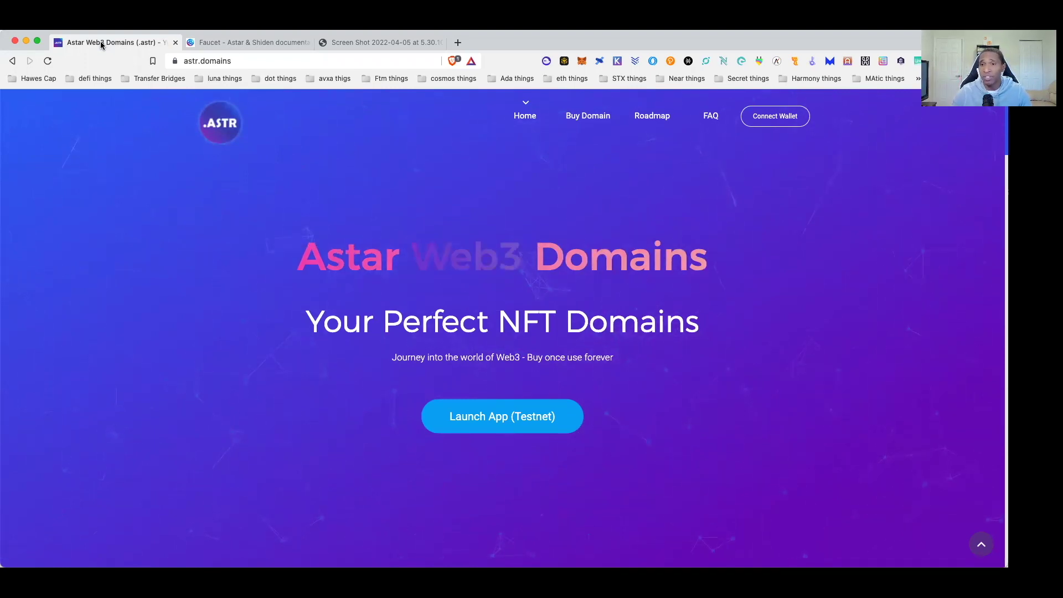
Open the Shibuya testnet domain purchase app listing the wallet's three owned .astr domains.
{"action": "left_click", "coordinate": [500, 422]}
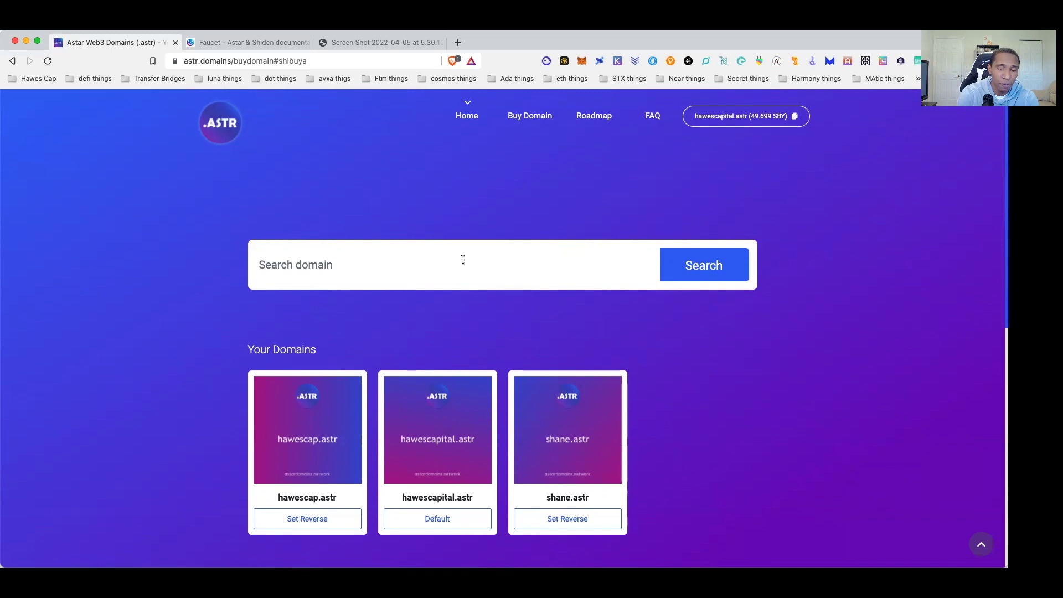
Search for 'mrmiami' and expand the result showing mrmiami.astr available at 0.1 SBY.
{"action": "type", "text": "mrmiama"}
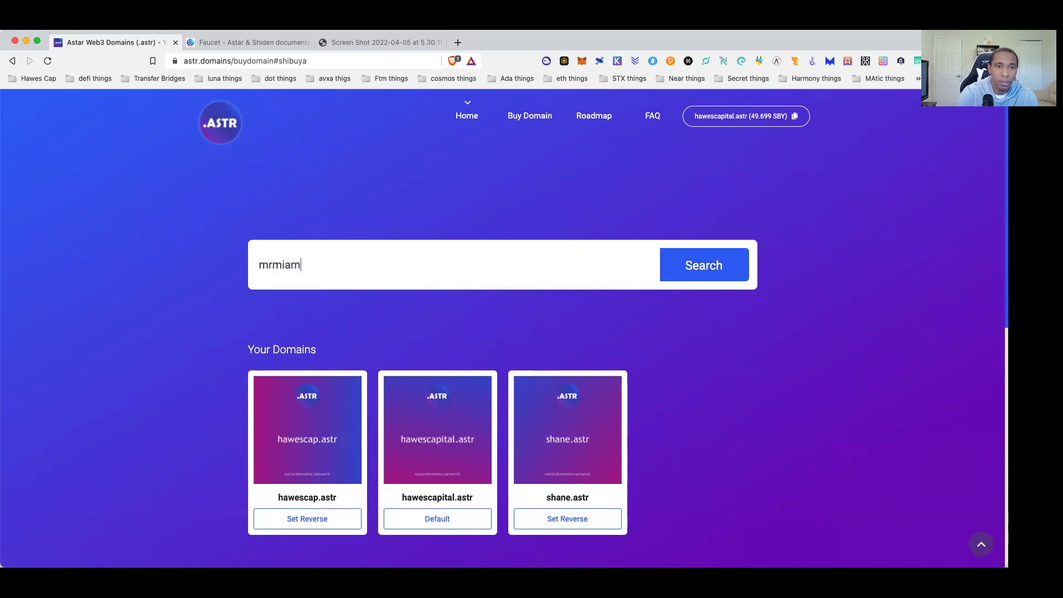
{"action": "left_click", "coordinate": [722, 276]}
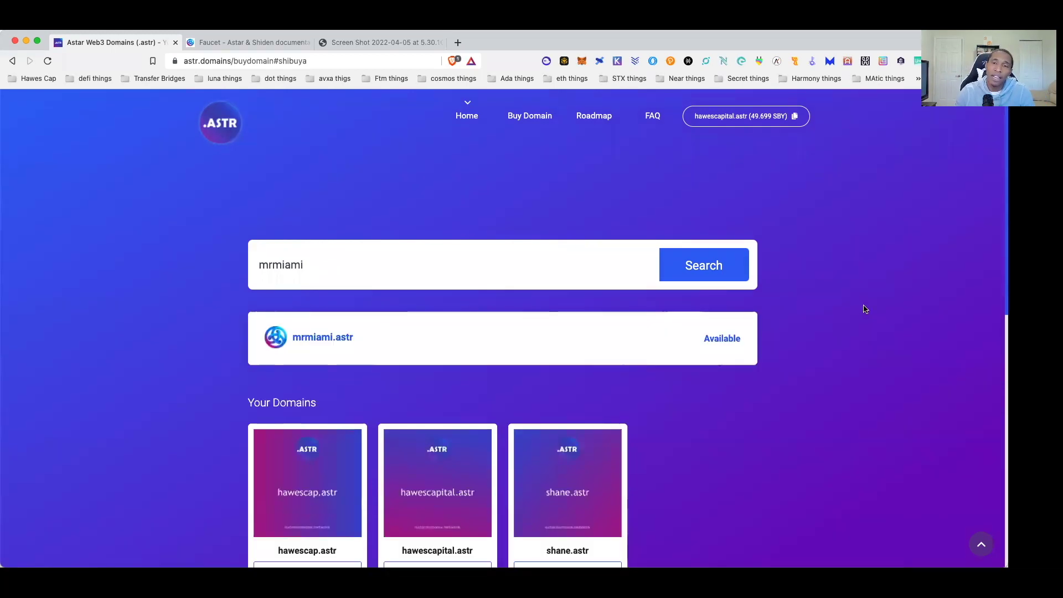
{"action": "left_click", "coordinate": [732, 338]}
{"action": "scroll", "coordinate": [803, 373], "scroll_direction": "down", "scroll_amount": 2}
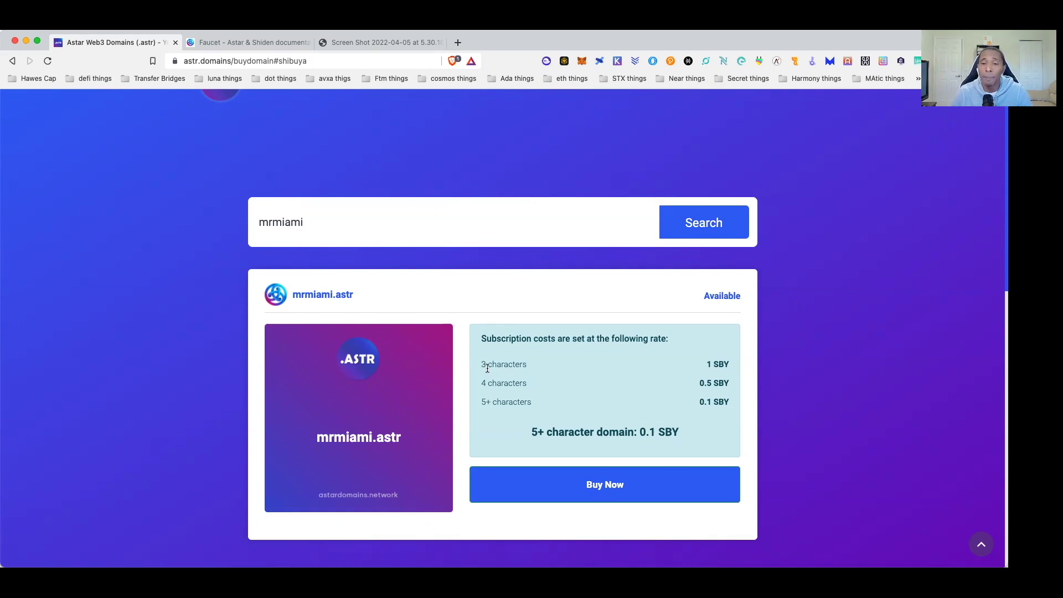
Buy mrmiami.astr for 0.1 SBY, approving in MetaMask, then close the confirmation and reload.
{"action": "left_click", "coordinate": [560, 483]}
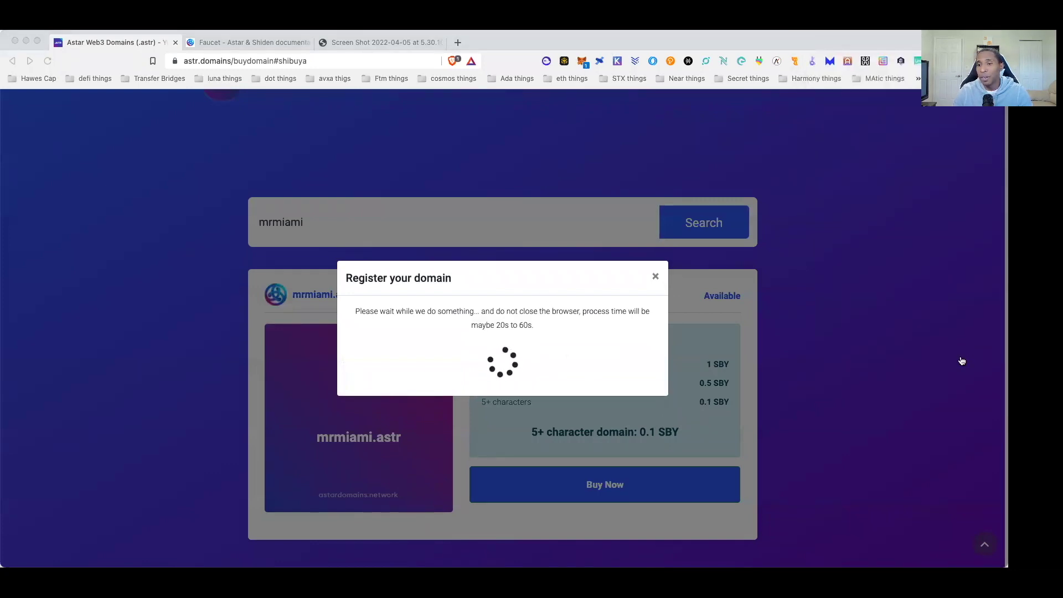
{"action": "left_click", "coordinate": [865, 376]}
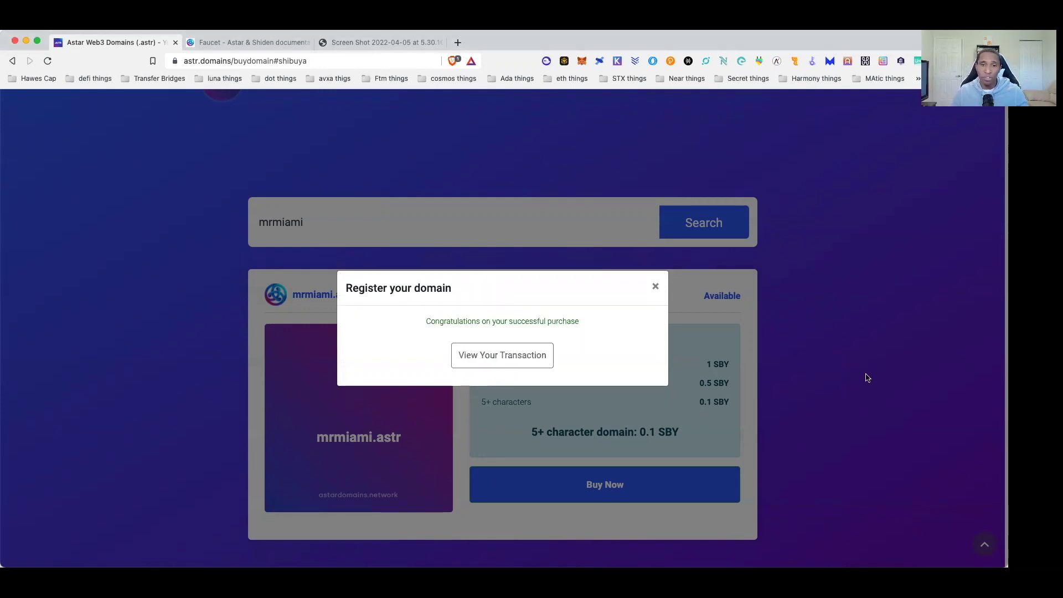
{"action": "left_click", "coordinate": [655, 285]}
{"action": "scroll", "coordinate": [867, 327], "scroll_direction": "down", "scroll_amount": 5}
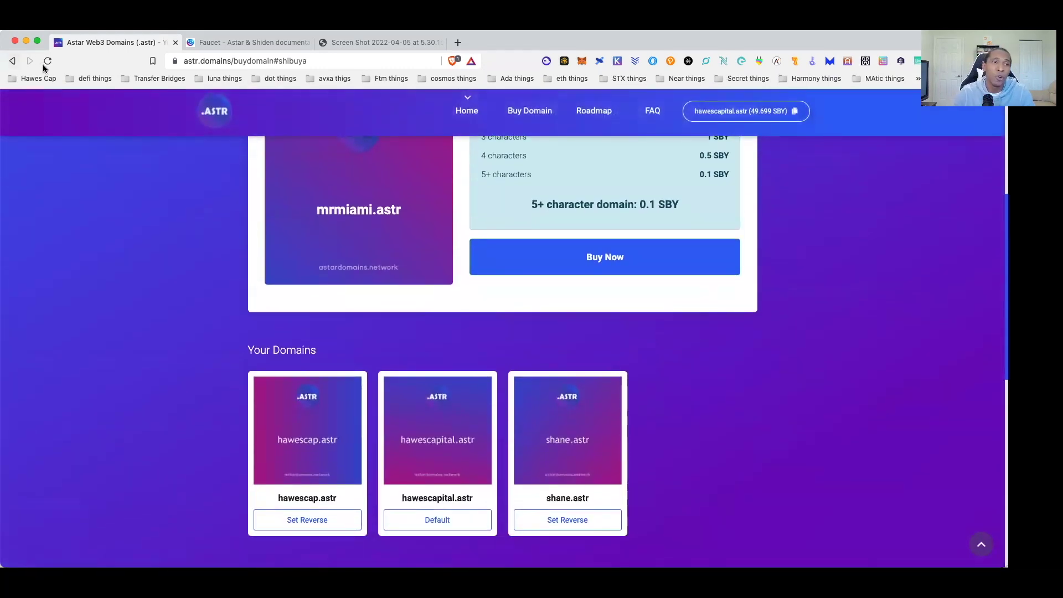
{"action": "key", "text": "super+r"}
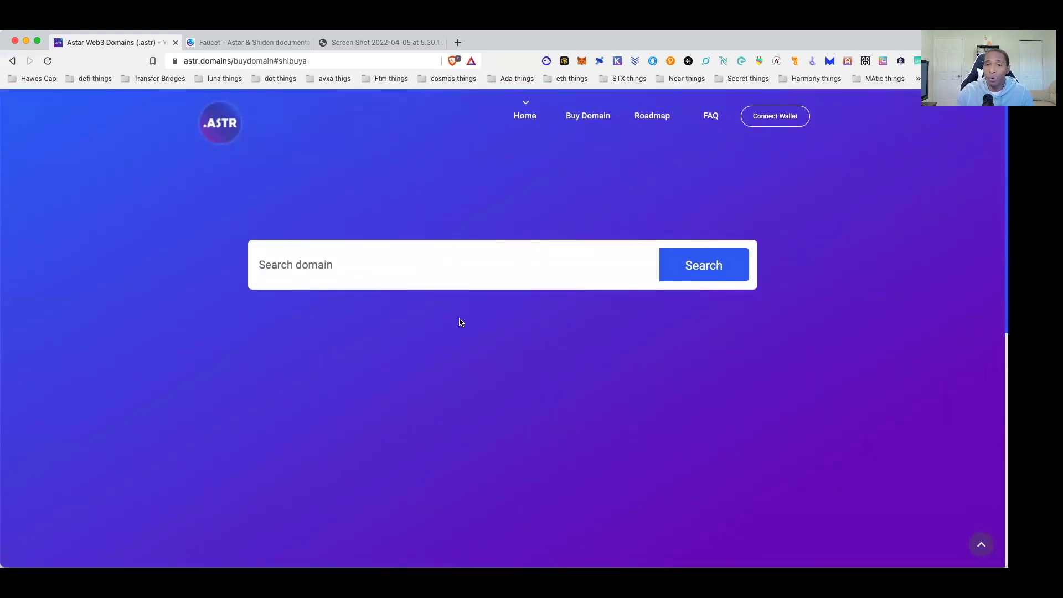
{"action": "scroll", "coordinate": [505, 317], "scroll_direction": "down", "scroll_amount": 2}
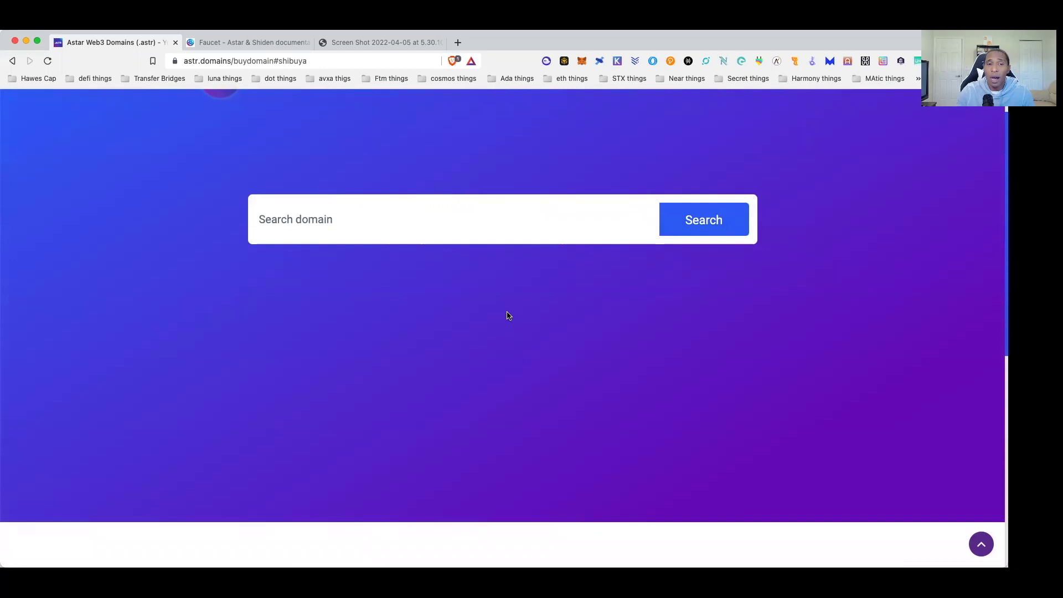
{"action": "scroll", "coordinate": [508, 316], "scroll_direction": "down", "scroll_amount": 10}
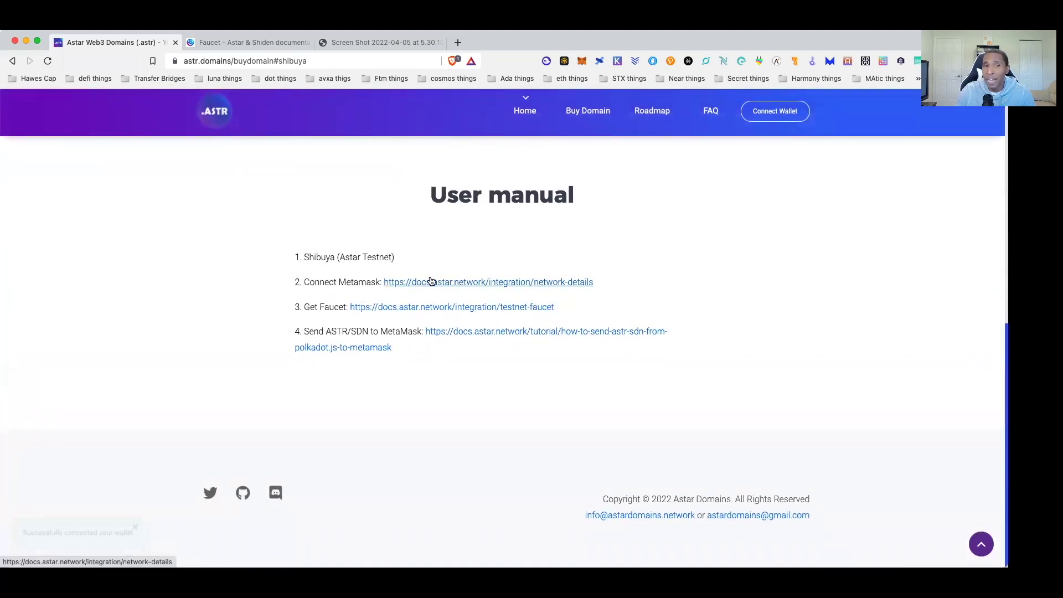
{"action": "left_click", "coordinate": [254, 42]}
{"action": "left_click", "coordinate": [377, 42]}
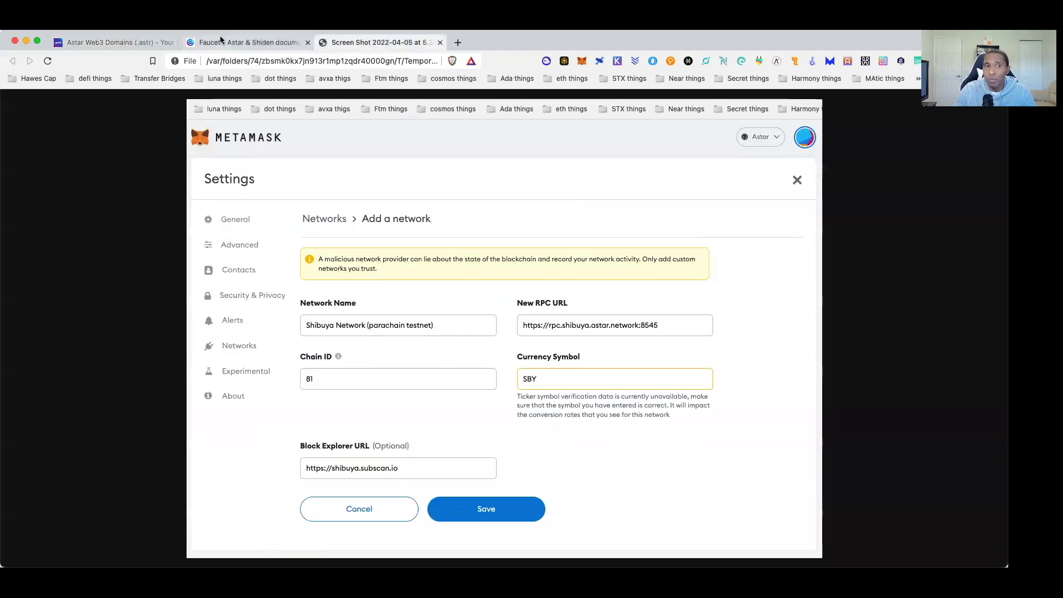
{"action": "left_click", "coordinate": [250, 42]}
{"action": "key", "text": "ctrl+shift+Tab"}
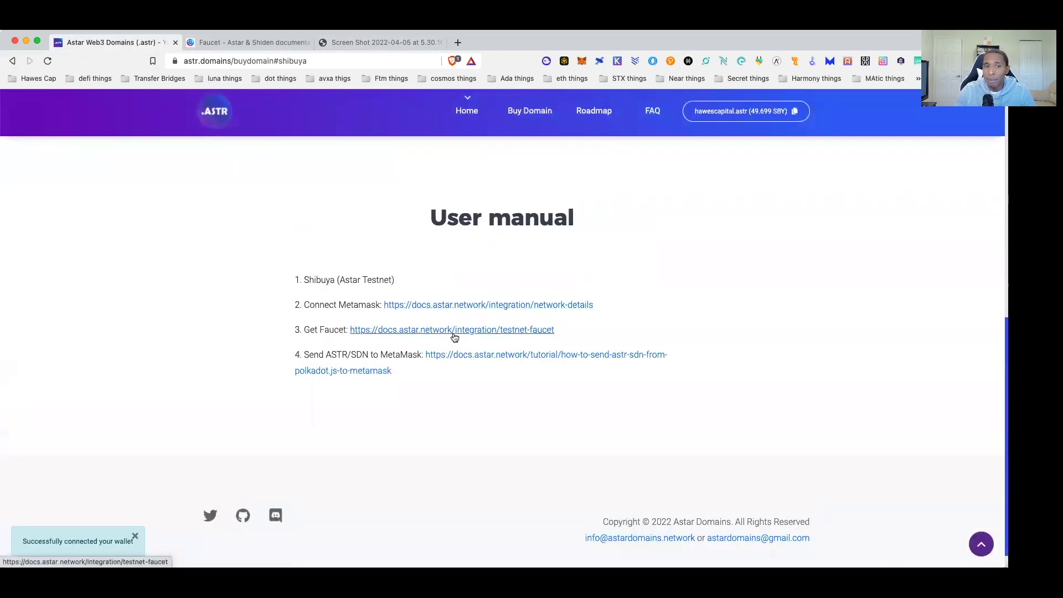
{"action": "left_click", "coordinate": [254, 41]}
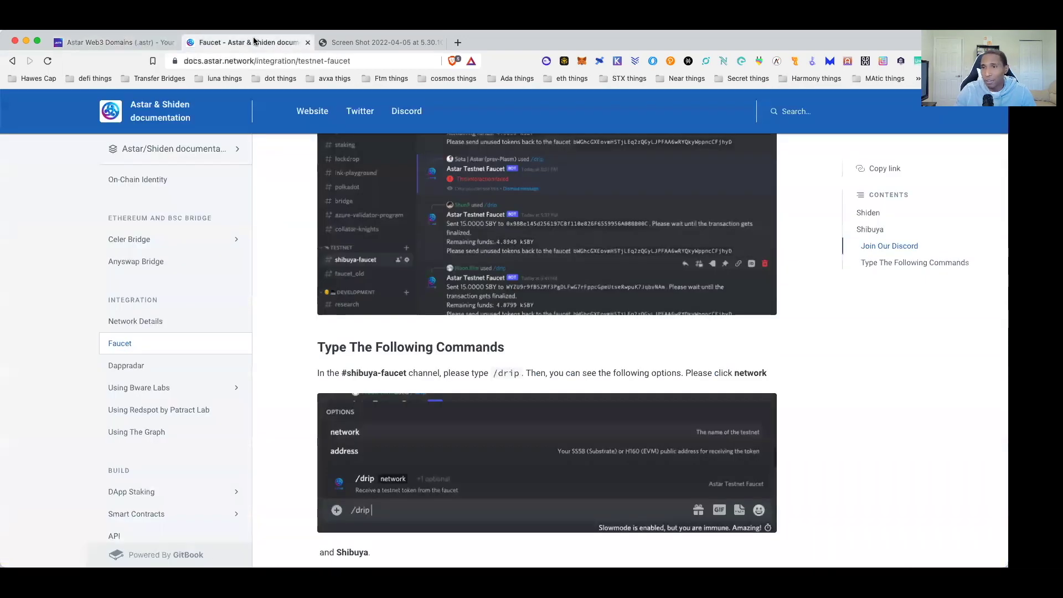
{"action": "left_click", "coordinate": [122, 42]}
{"action": "scroll", "coordinate": [537, 279], "scroll_direction": "up", "scroll_amount": 15}
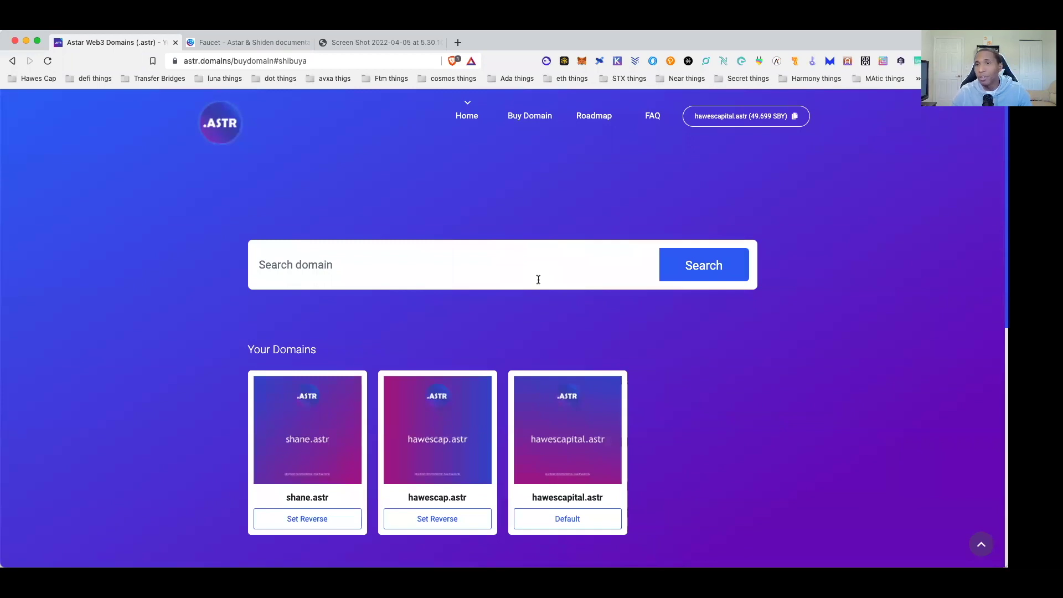
Reload the page so the wallet reconnects and mrmiami.astr appears under Your Domains.
{"action": "left_click", "coordinate": [48, 62]}
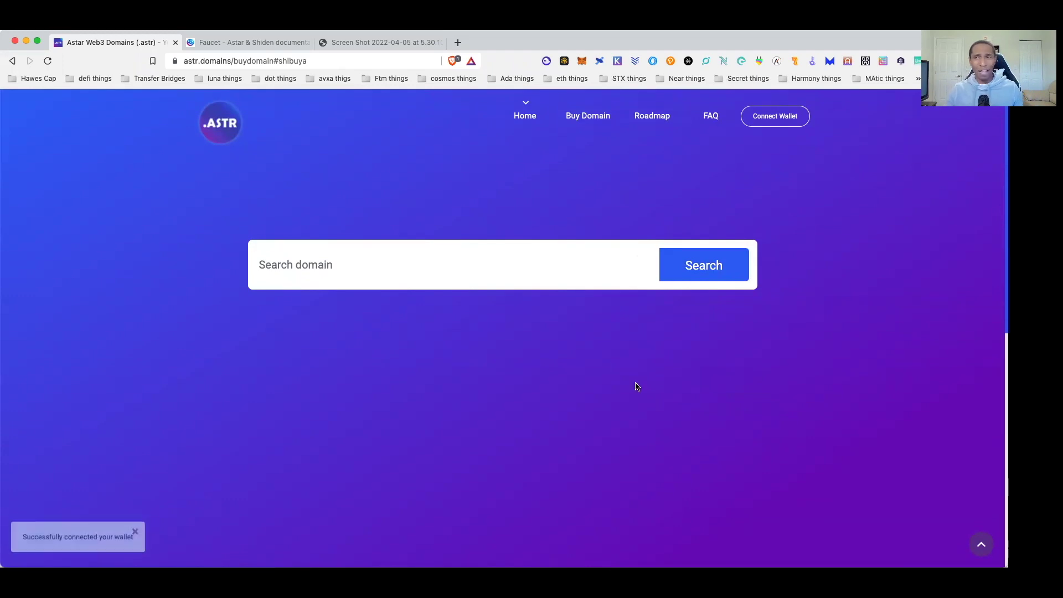
{"action": "scroll", "coordinate": [592, 386], "scroll_direction": "down", "scroll_amount": 1}
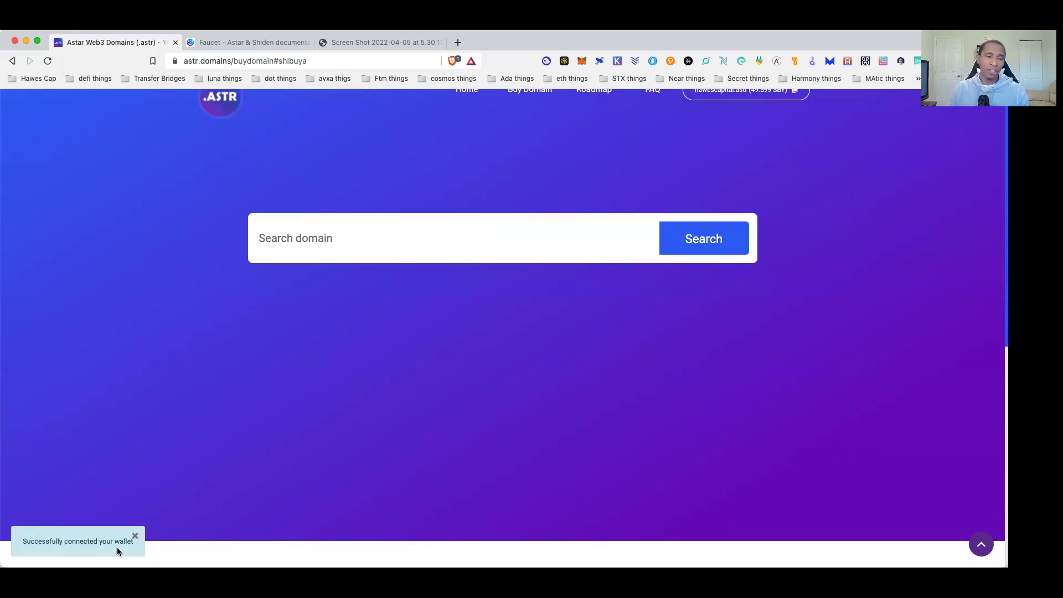
{"action": "scroll", "coordinate": [692, 392], "scroll_direction": "up", "scroll_amount": 1}
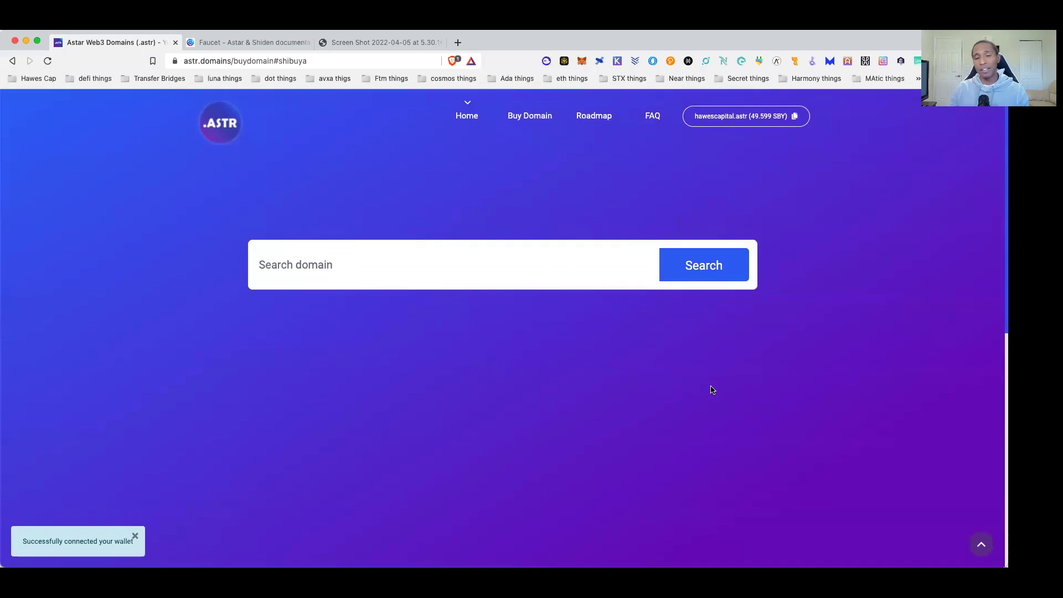